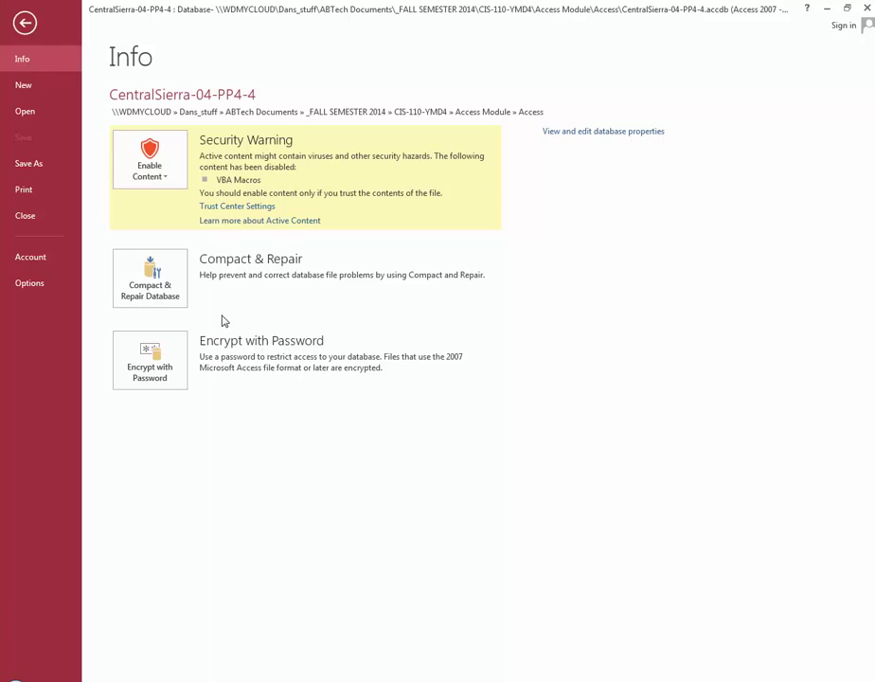
Save the database as dlc PP A4-4.accdb in the Access Module folder on drive E:, replacing the existing file.
{"action": "left_click", "coordinate": [28, 164]}
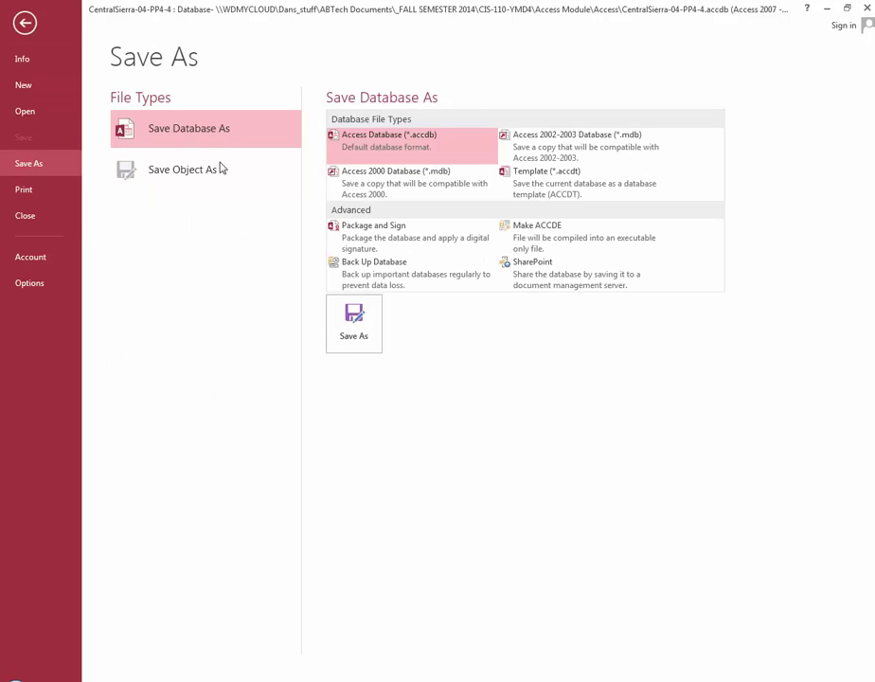
{"action": "left_click", "coordinate": [345, 336]}
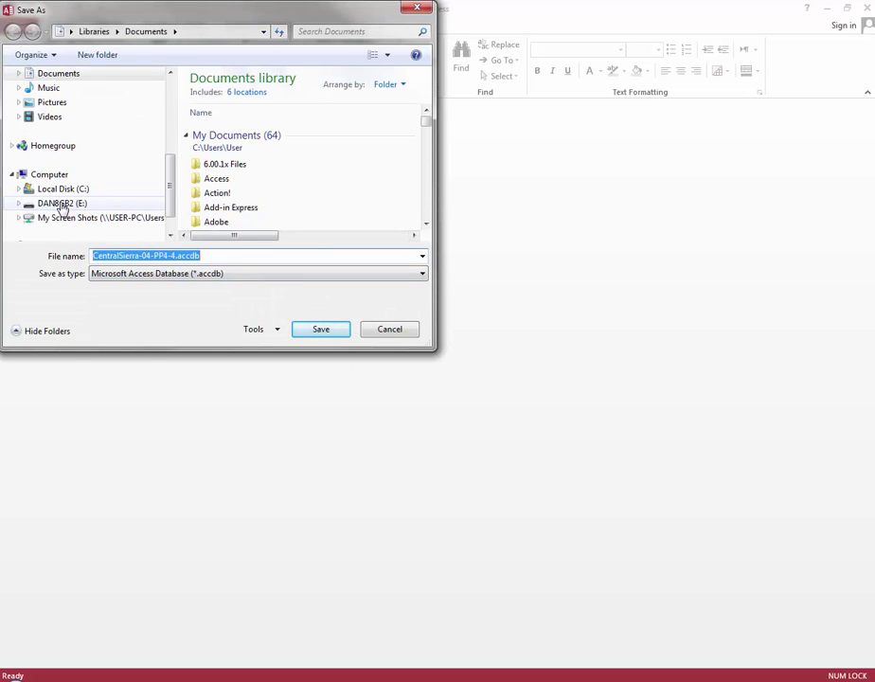
{"action": "left_click", "coordinate": [62, 204]}
{"action": "left_click", "coordinate": [234, 97]}
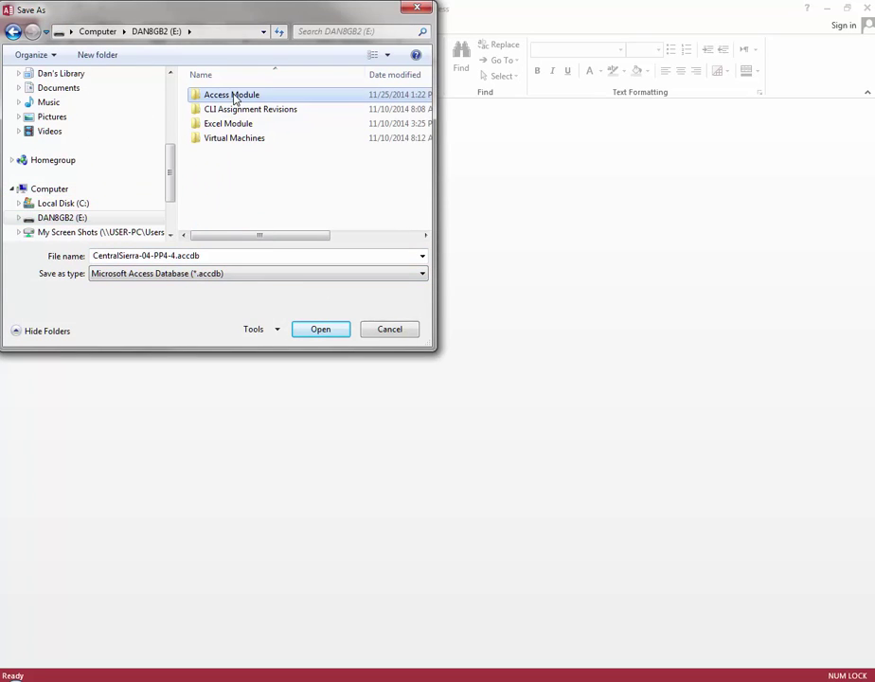
{"action": "double_click", "coordinate": [234, 96]}
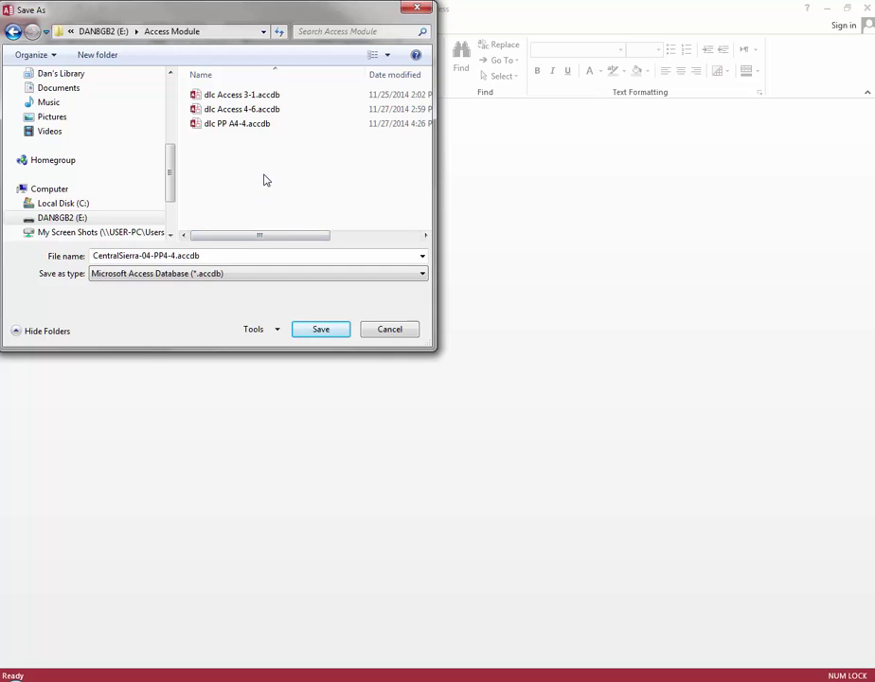
{"action": "left_click", "coordinate": [241, 127]}
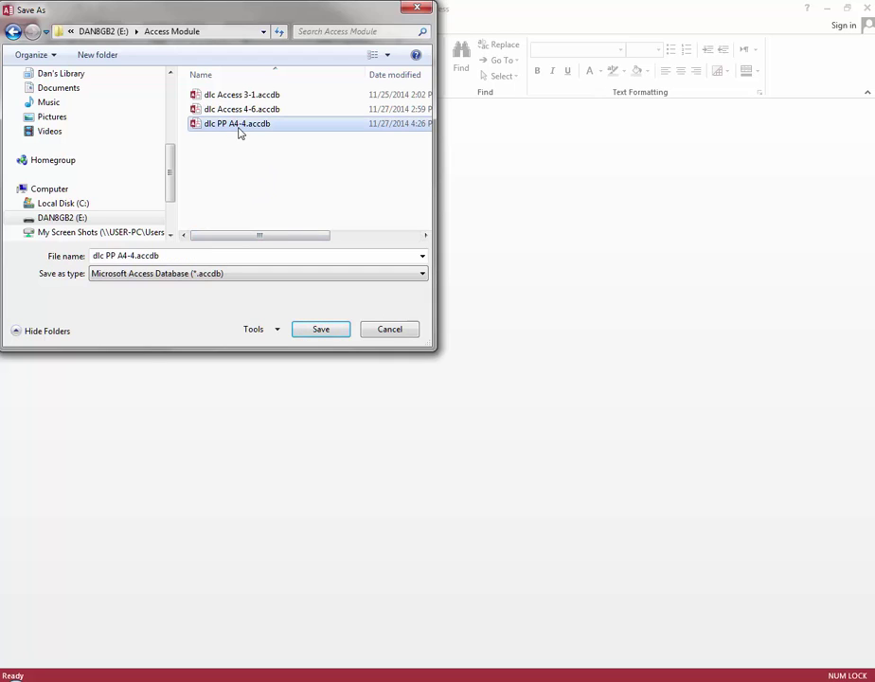
{"action": "left_click", "coordinate": [331, 336]}
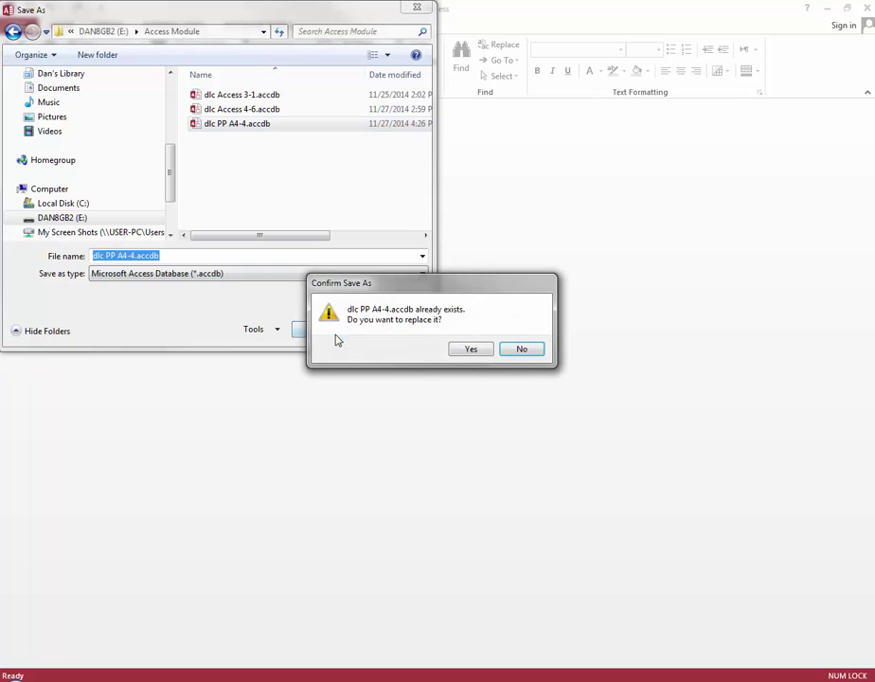
{"action": "left_click", "coordinate": [471, 352]}
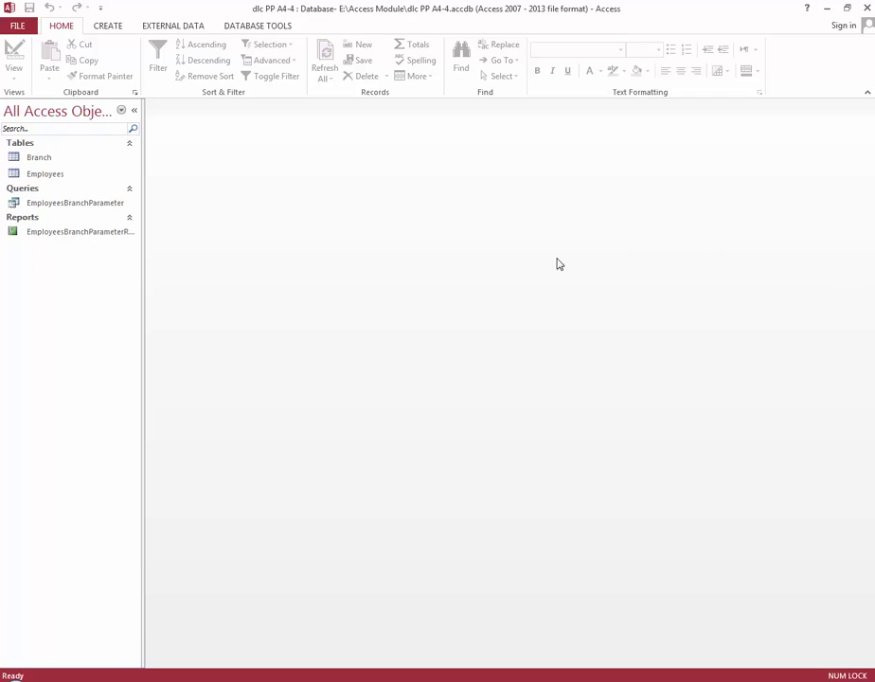
Run the EmployeesBranchParameter query with a blank branch name to review all branches, and close it.
{"action": "left_click", "coordinate": [90, 204]}
{"action": "double_click", "coordinate": [90, 204]}
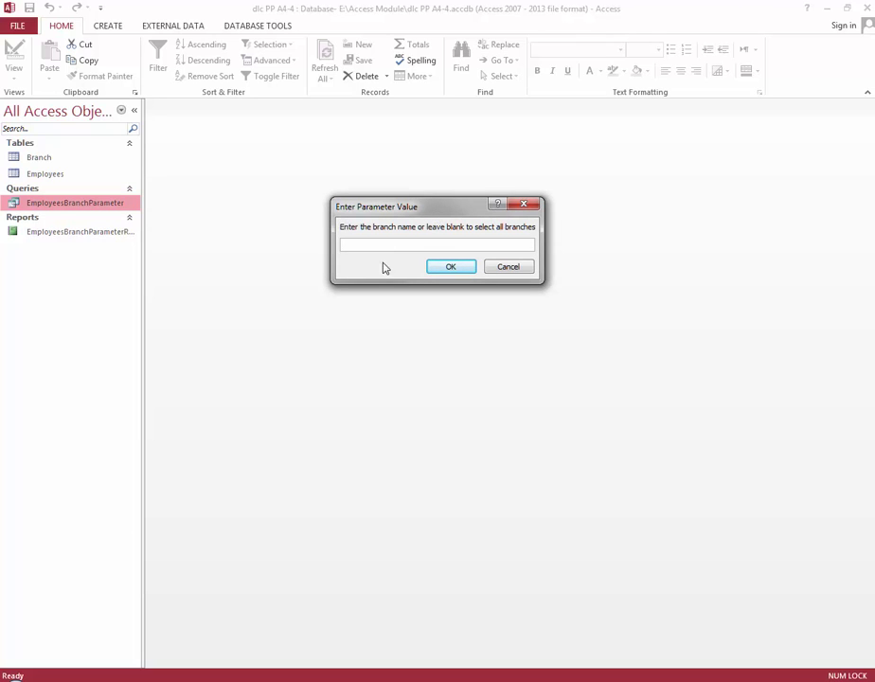
{"action": "left_click", "coordinate": [451, 268]}
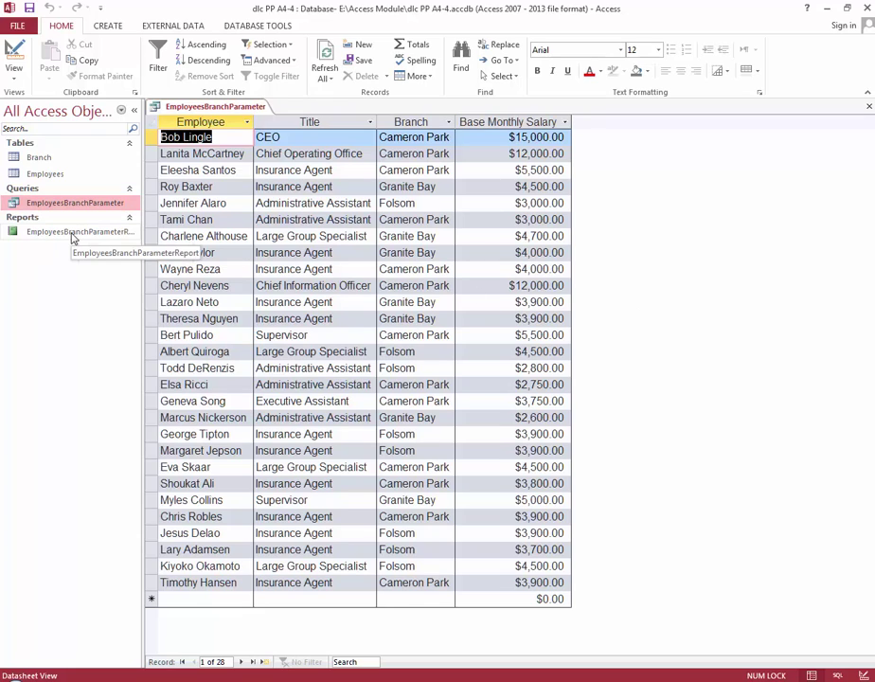
{"action": "right_click", "coordinate": [195, 107]}
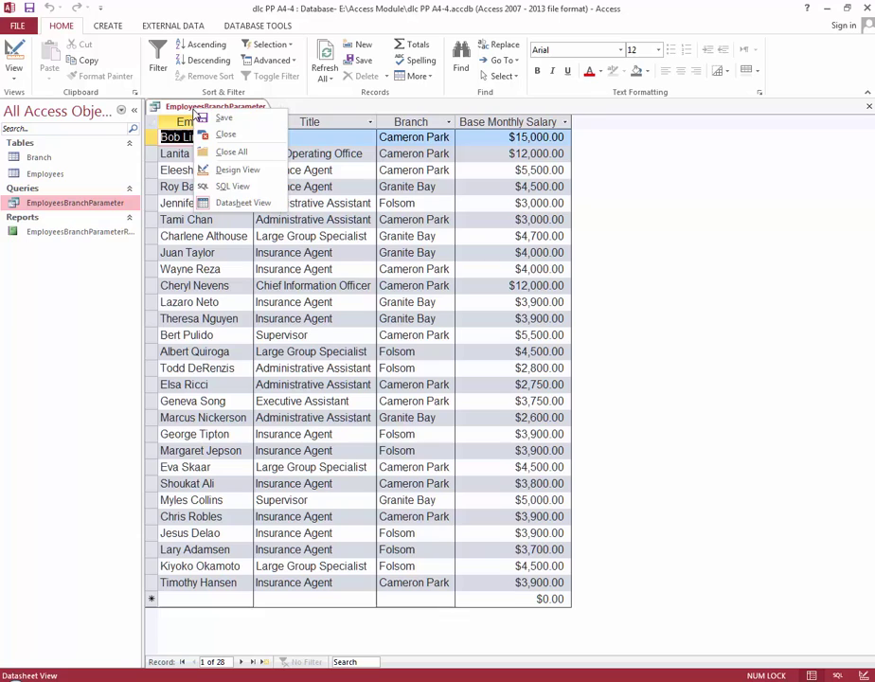
{"action": "left_click", "coordinate": [224, 136]}
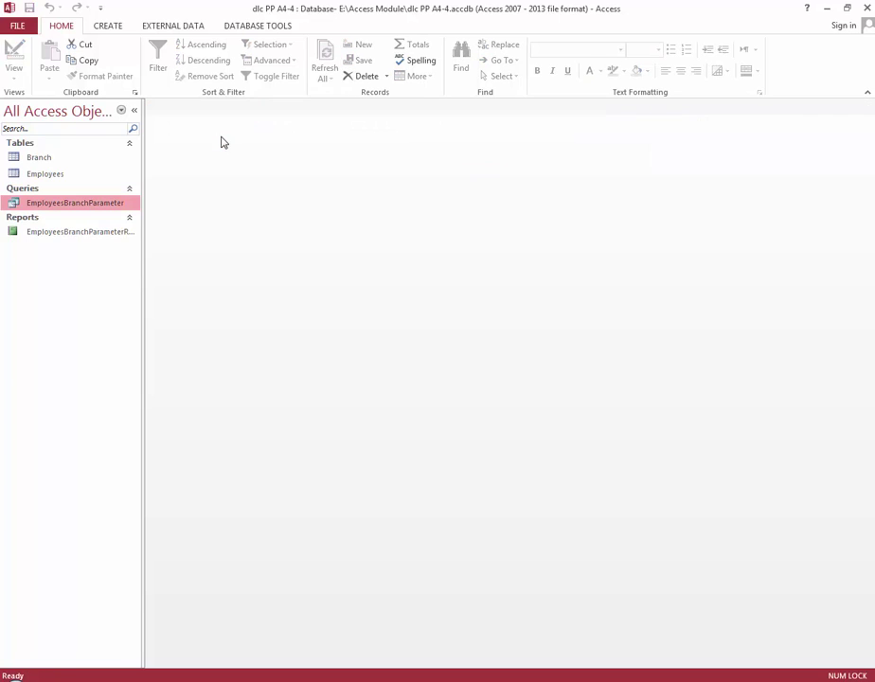
Open EmployeesBranchParameterReport with a blank branch name for all branches and switch it to Layout View.
{"action": "left_click", "coordinate": [90, 235]}
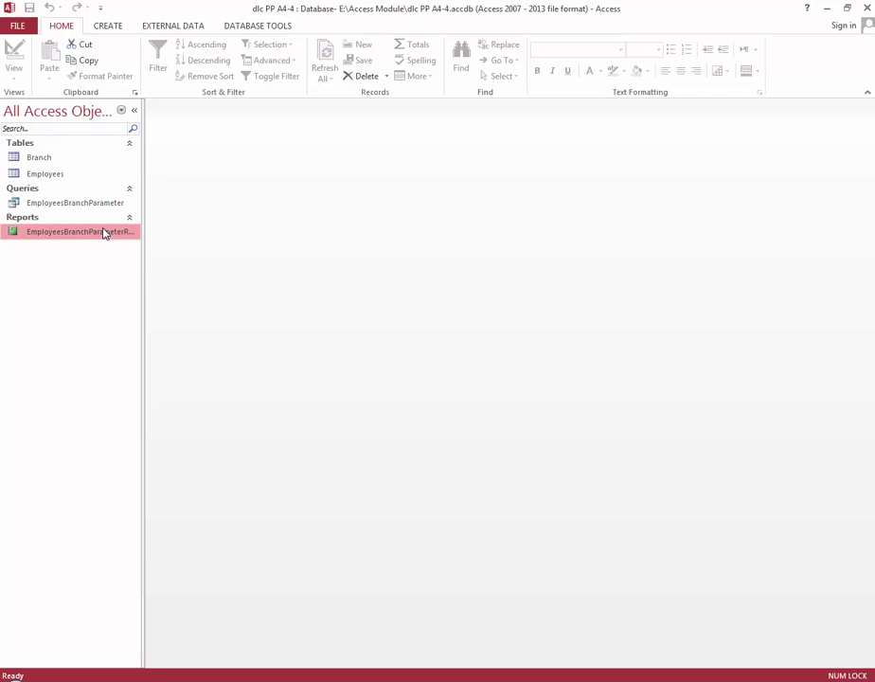
{"action": "double_click", "coordinate": [104, 232]}
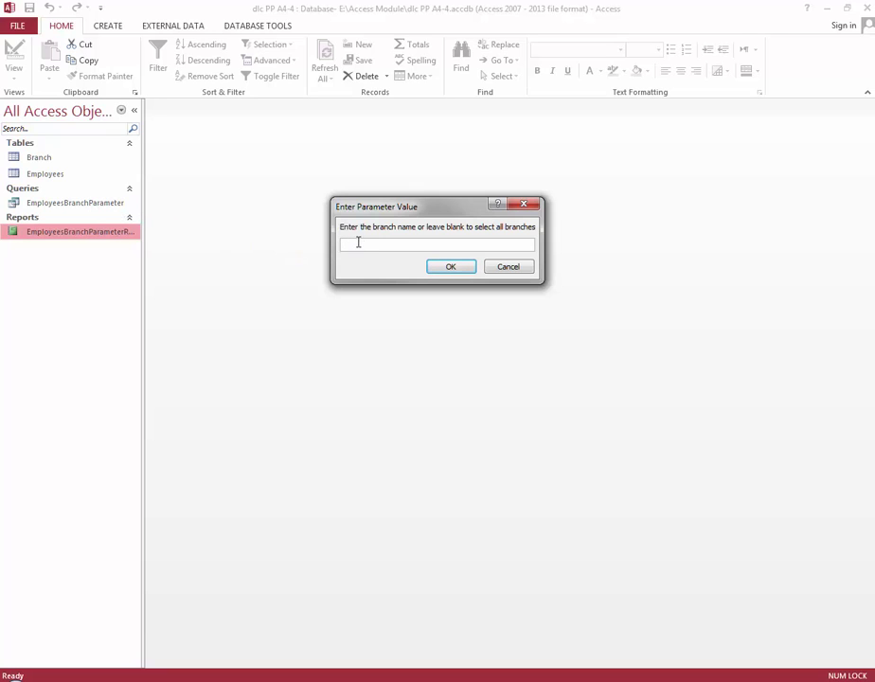
{"action": "left_click", "coordinate": [450, 267]}
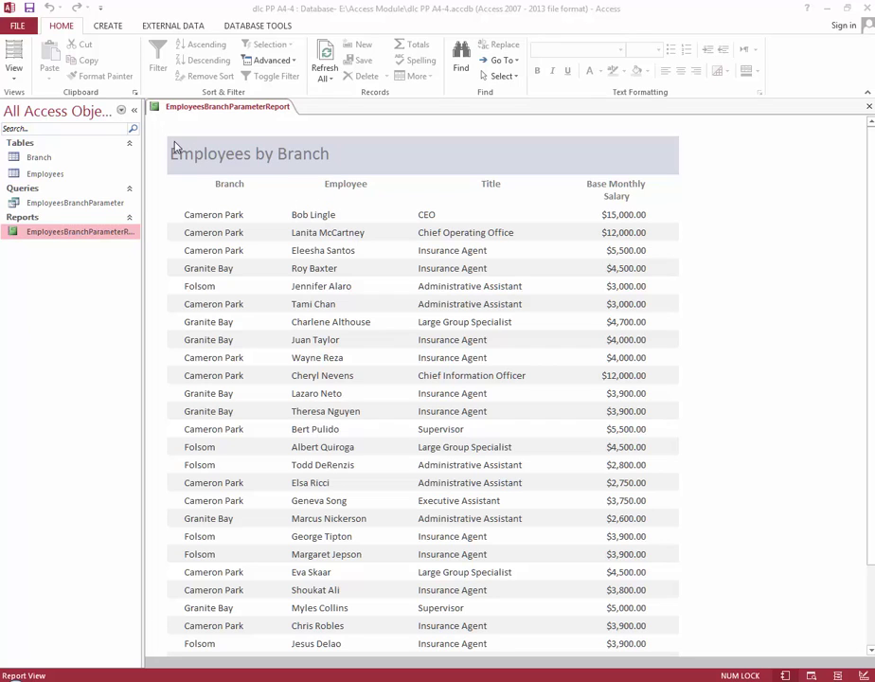
{"action": "left_click", "coordinate": [14, 72]}
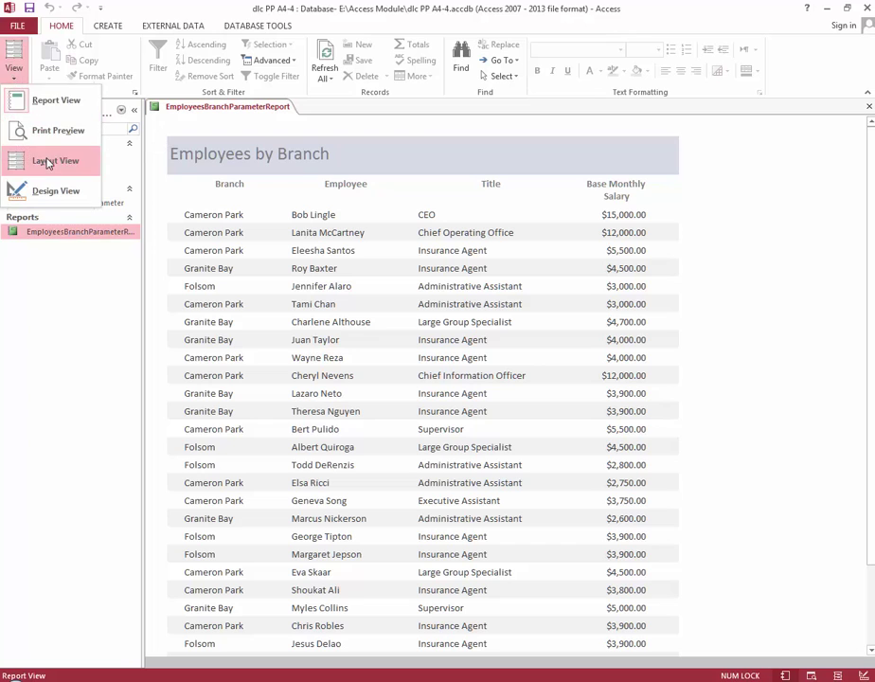
{"action": "left_click", "coordinate": [47, 161]}
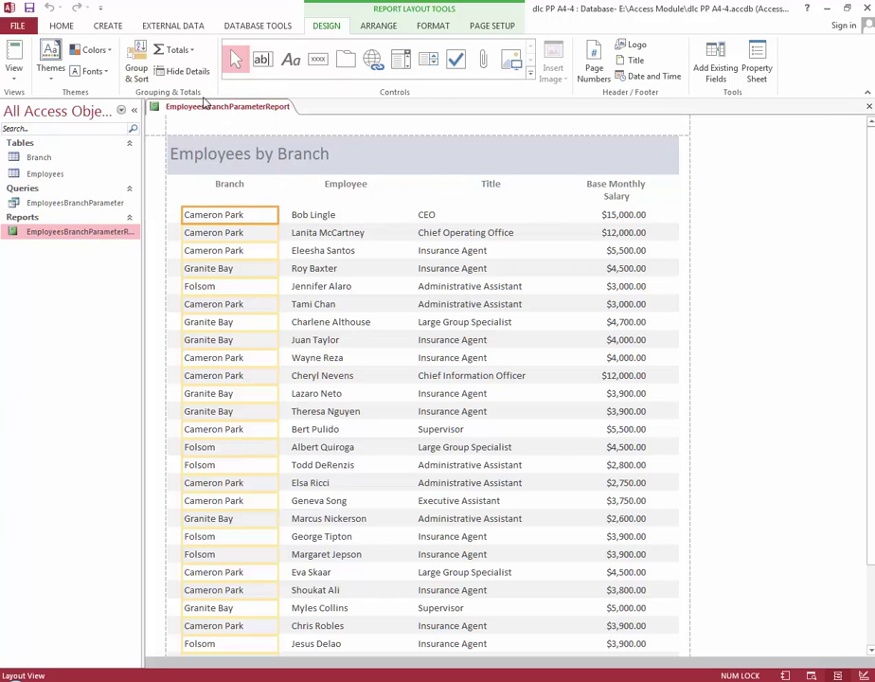
Group the report on the Branch field and close the grouping settings.
{"action": "left_click", "coordinate": [137, 67]}
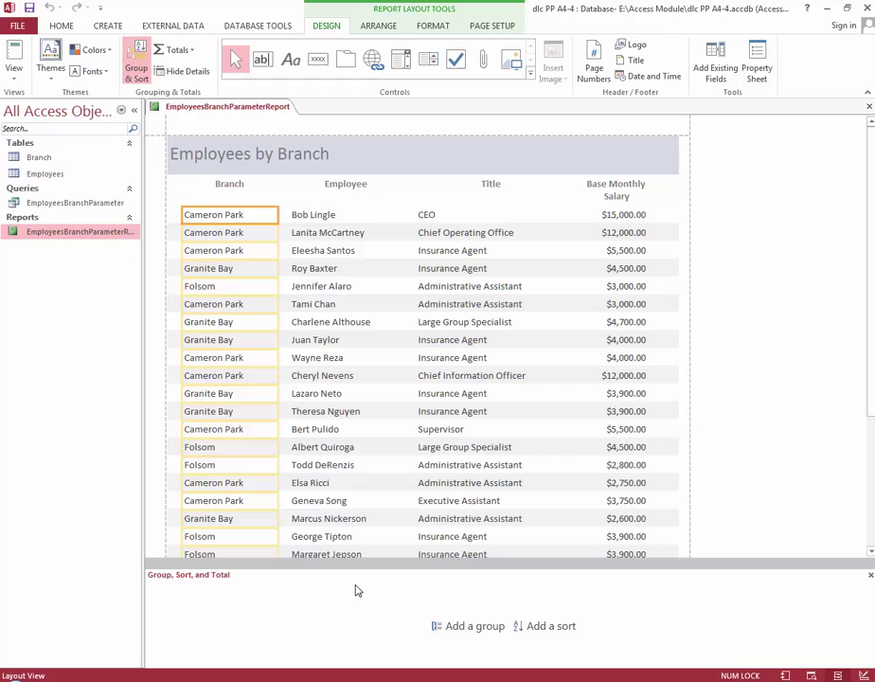
{"action": "left_click", "coordinate": [473, 626]}
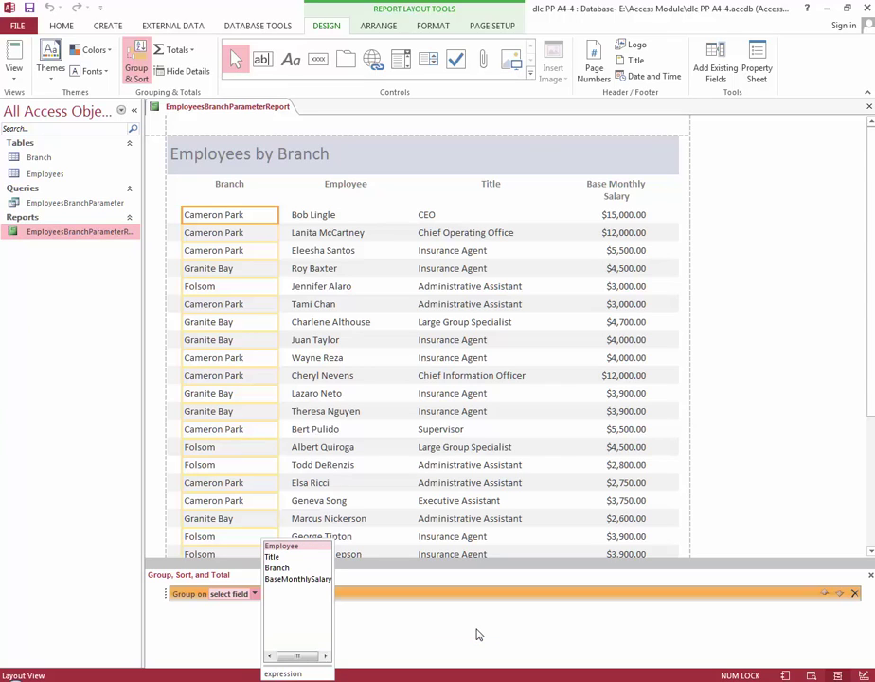
{"action": "left_click", "coordinate": [277, 568]}
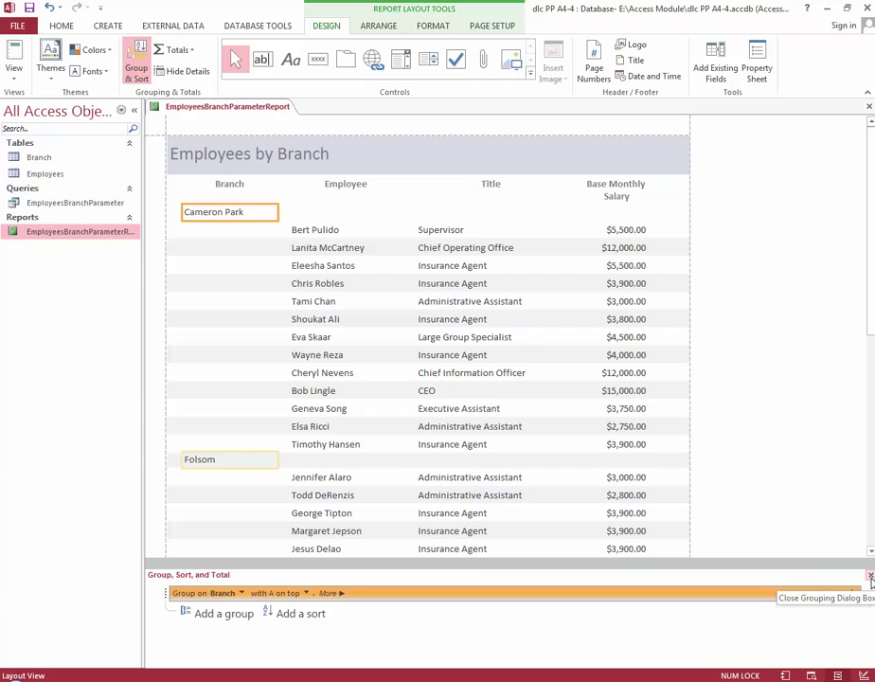
{"action": "left_click", "coordinate": [870, 575]}
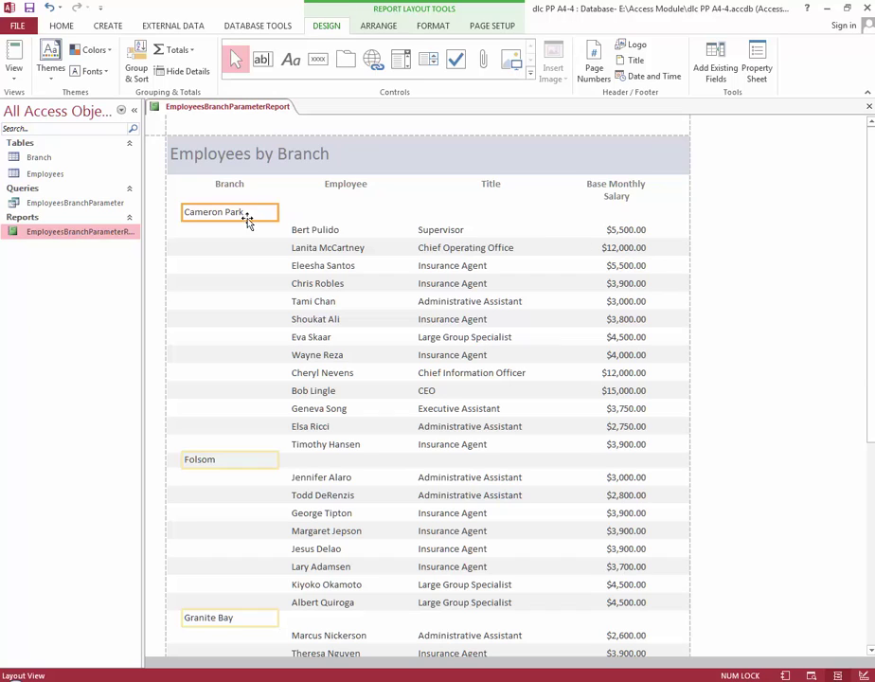
Create a conditional formatting rule on the Base Monthly Salary values for field values greater than or equal to 10000.
{"action": "left_click", "coordinate": [621, 233]}
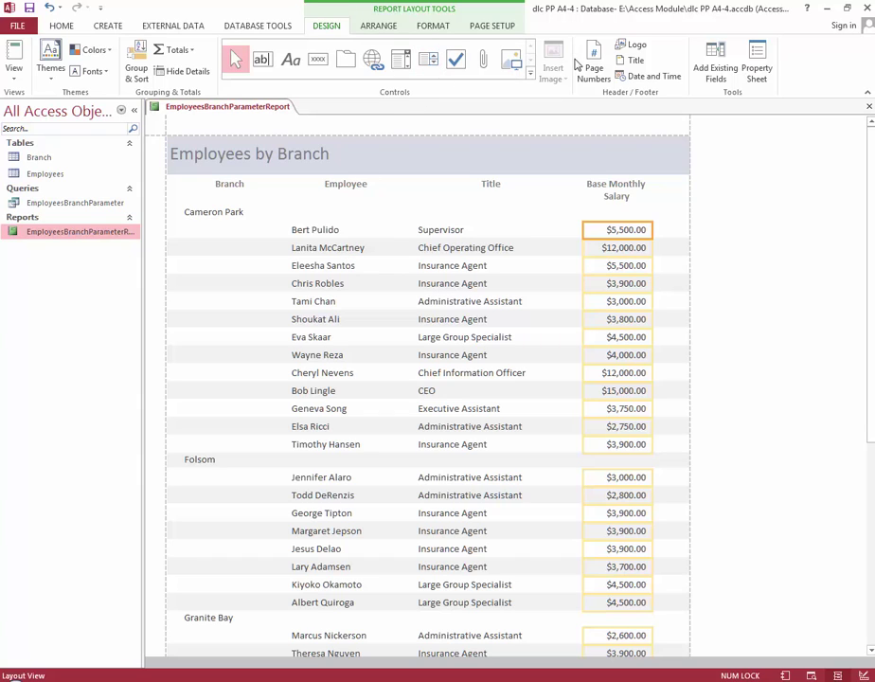
{"action": "left_click", "coordinate": [431, 28]}
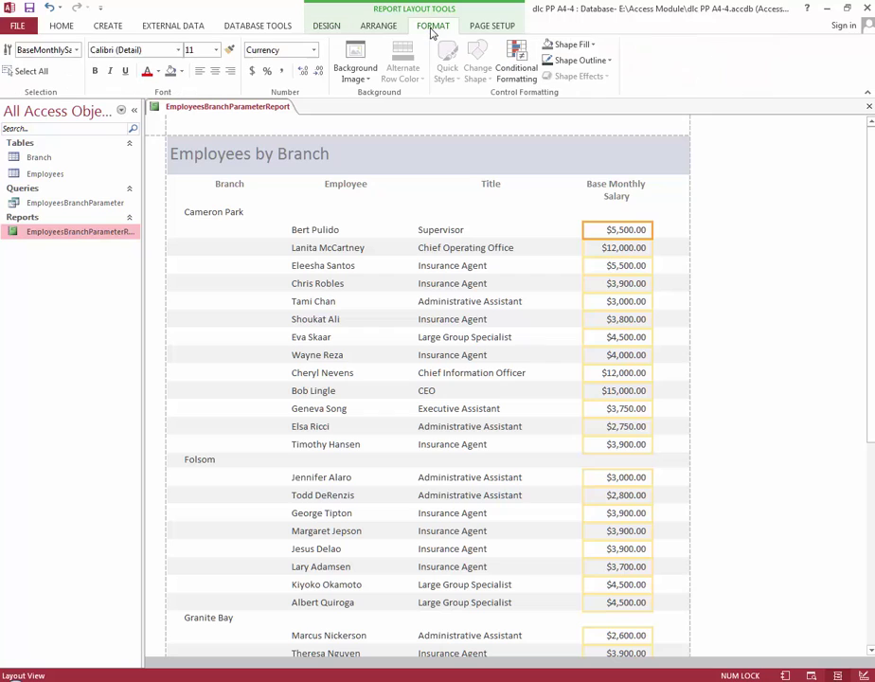
{"action": "left_click", "coordinate": [514, 71]}
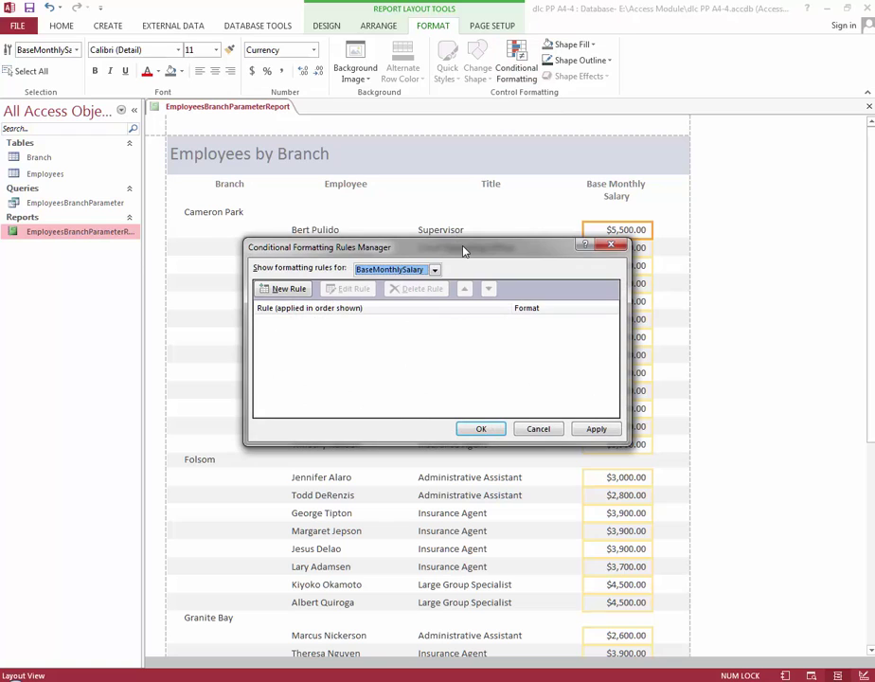
{"action": "left_click_drag", "start_coordinate": [463, 249], "coordinate": [459, 213]}
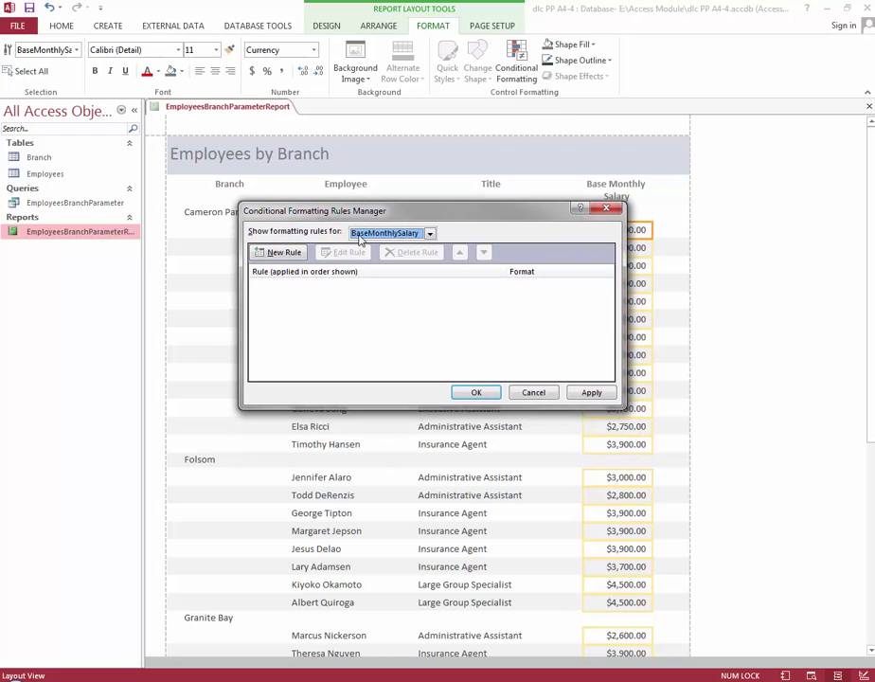
{"action": "left_click", "coordinate": [272, 254]}
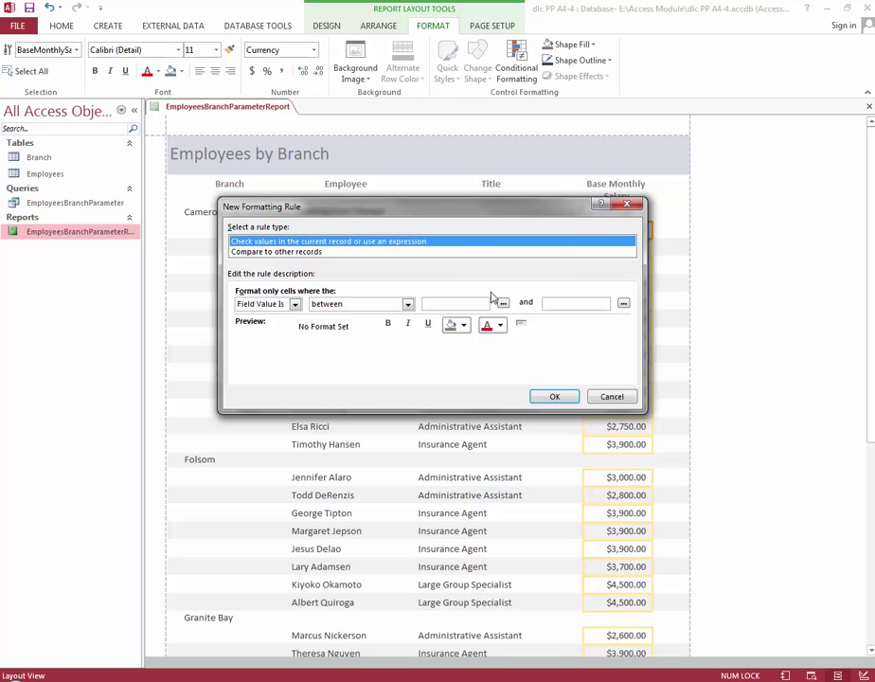
{"action": "left_click_drag", "start_coordinate": [473, 210], "coordinate": [463, 257]}
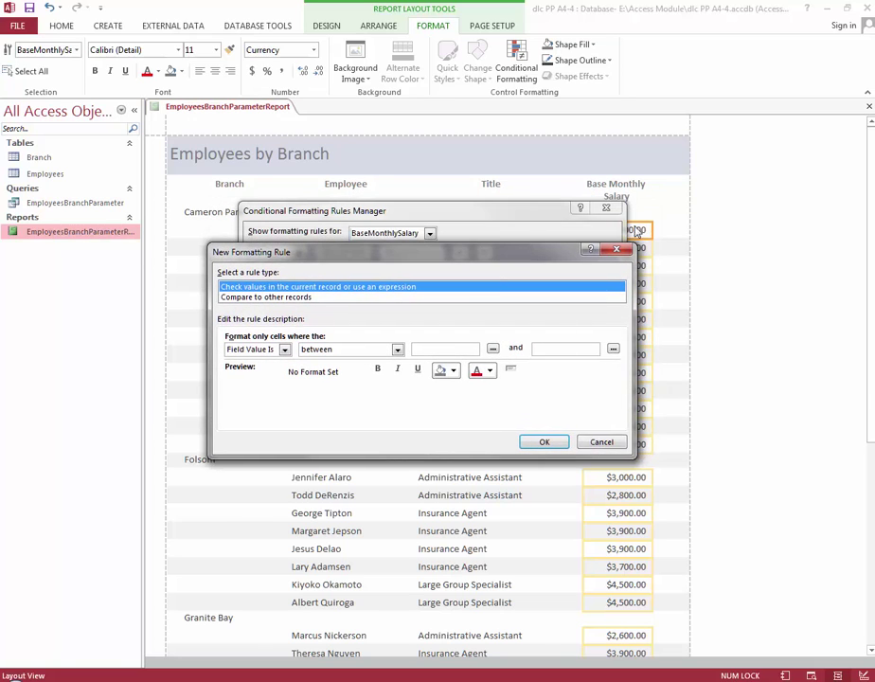
{"action": "left_click", "coordinate": [398, 350]}
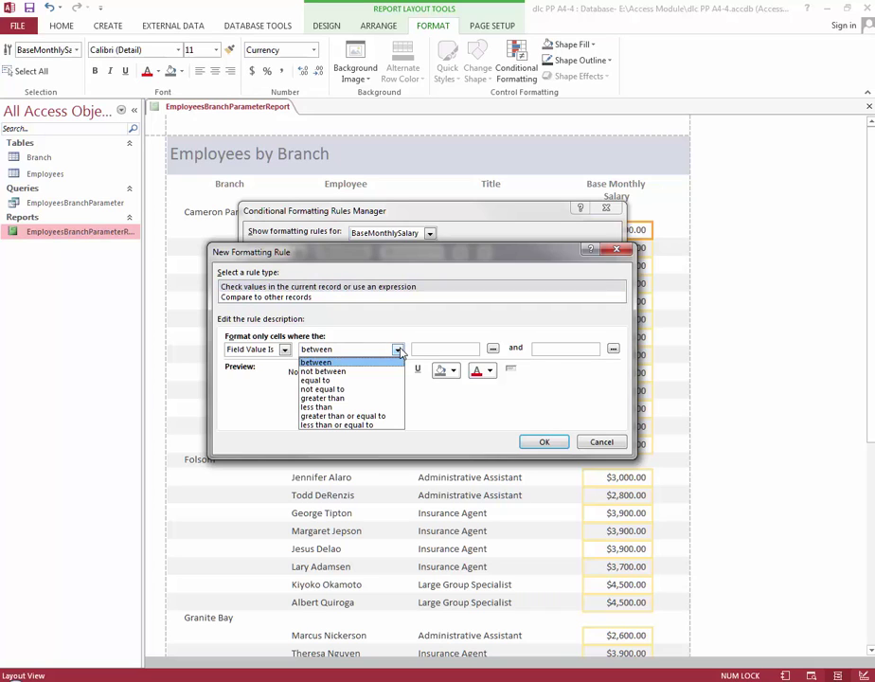
{"action": "left_click", "coordinate": [387, 417]}
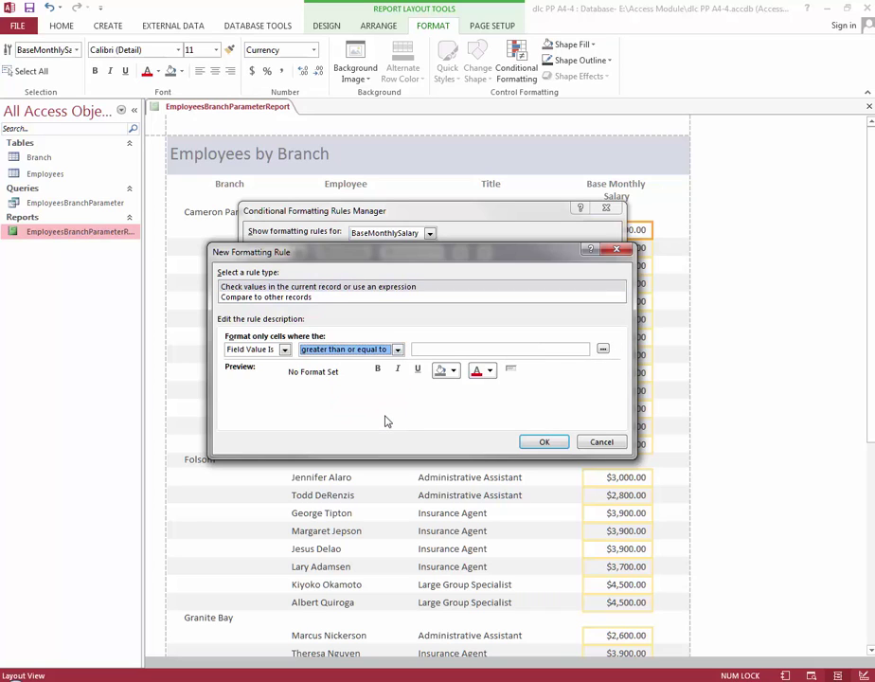
{"action": "left_click", "coordinate": [421, 348]}
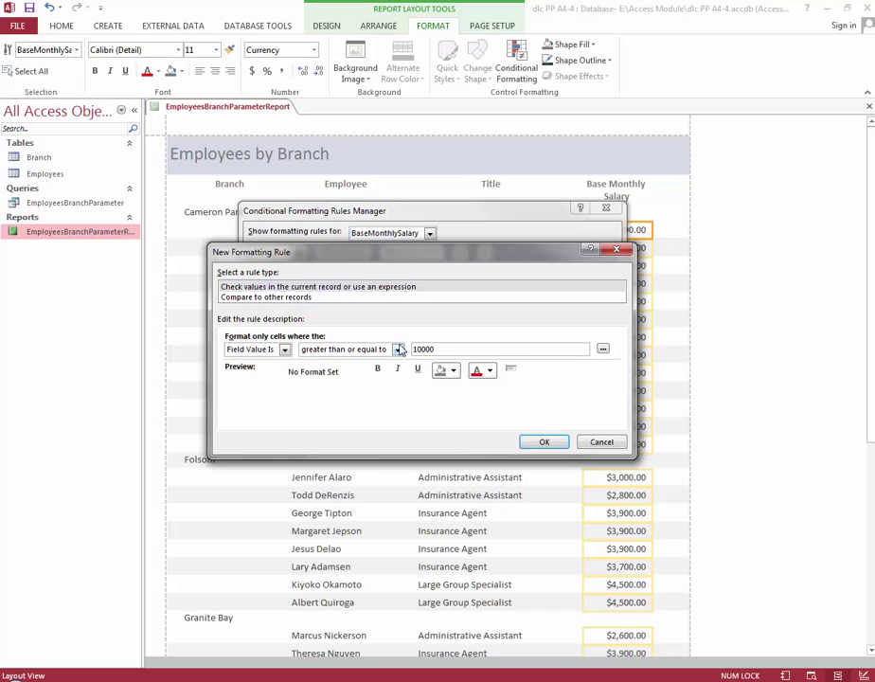
Format the rule's matching values in bold red text and apply the rule to the salary field.
{"action": "left_click", "coordinate": [377, 368]}
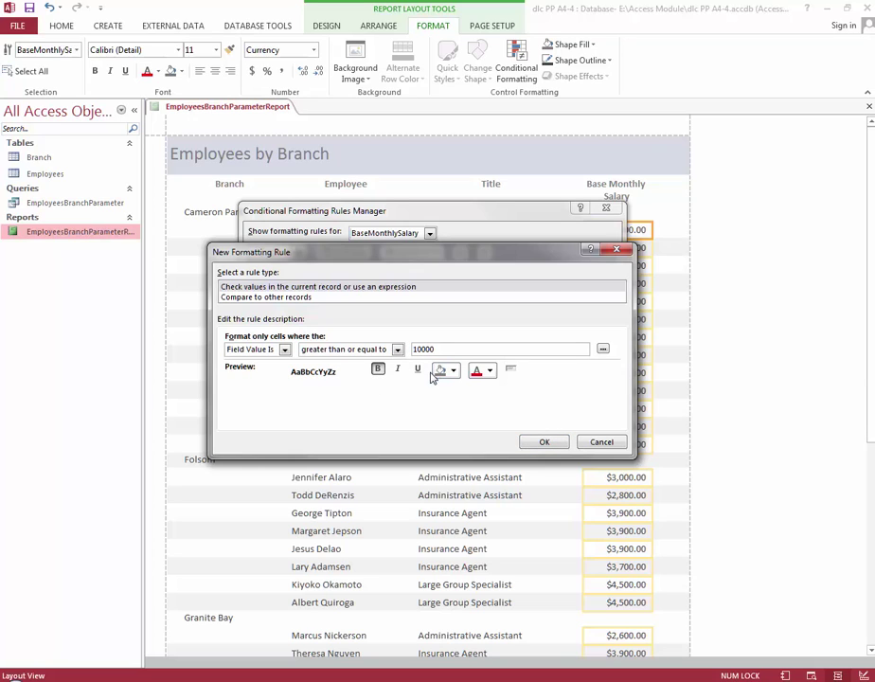
{"action": "left_click", "coordinate": [489, 371]}
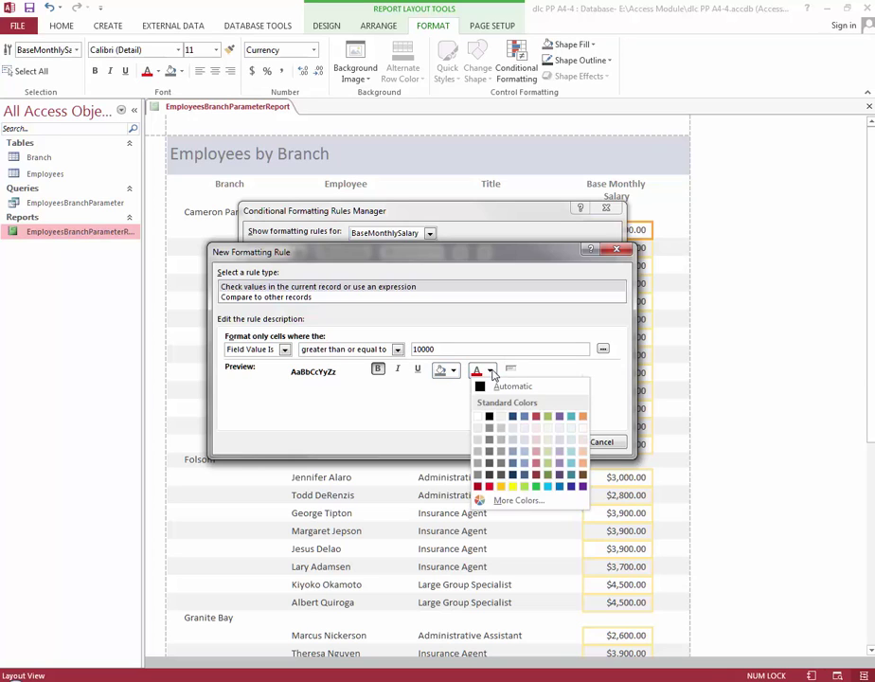
{"action": "left_click", "coordinate": [478, 486]}
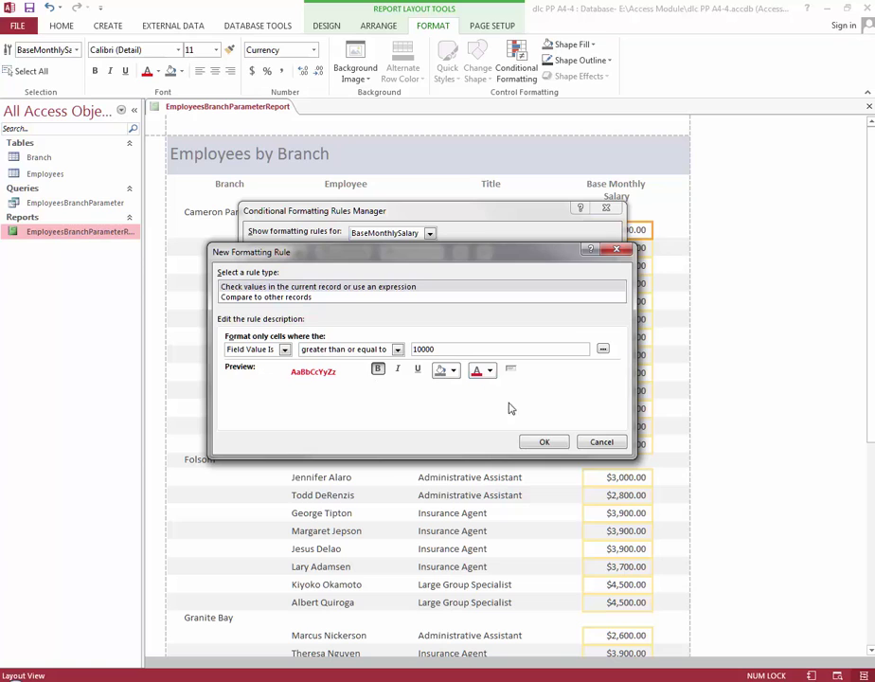
{"action": "left_click", "coordinate": [540, 444]}
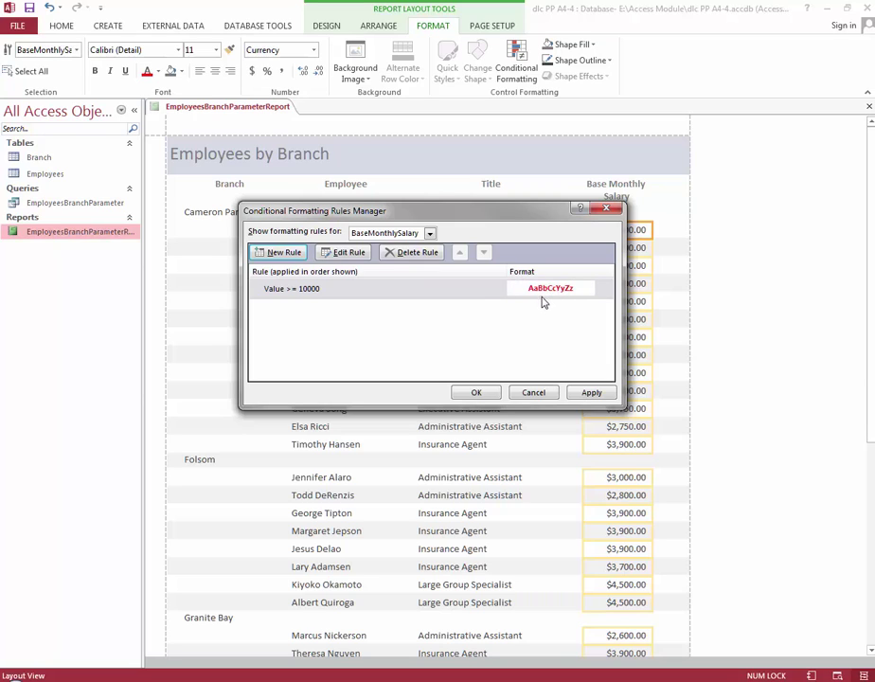
{"action": "left_click", "coordinate": [591, 395]}
{"action": "left_click", "coordinate": [481, 393]}
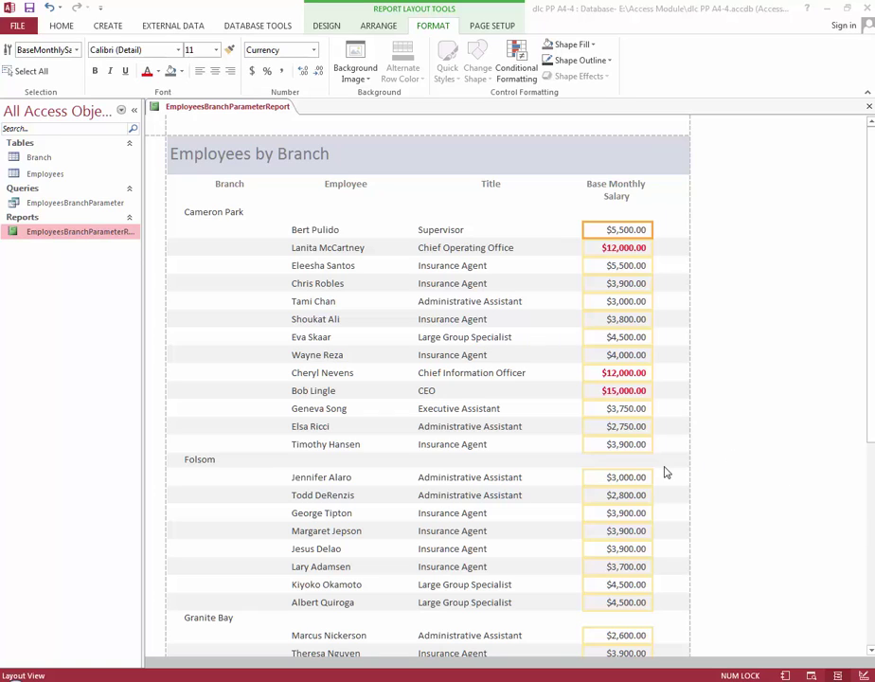
Show EmployeesBranchParameterReport in Print Preview and fit the whole page to the window.
{"action": "right_click", "coordinate": [223, 110]}
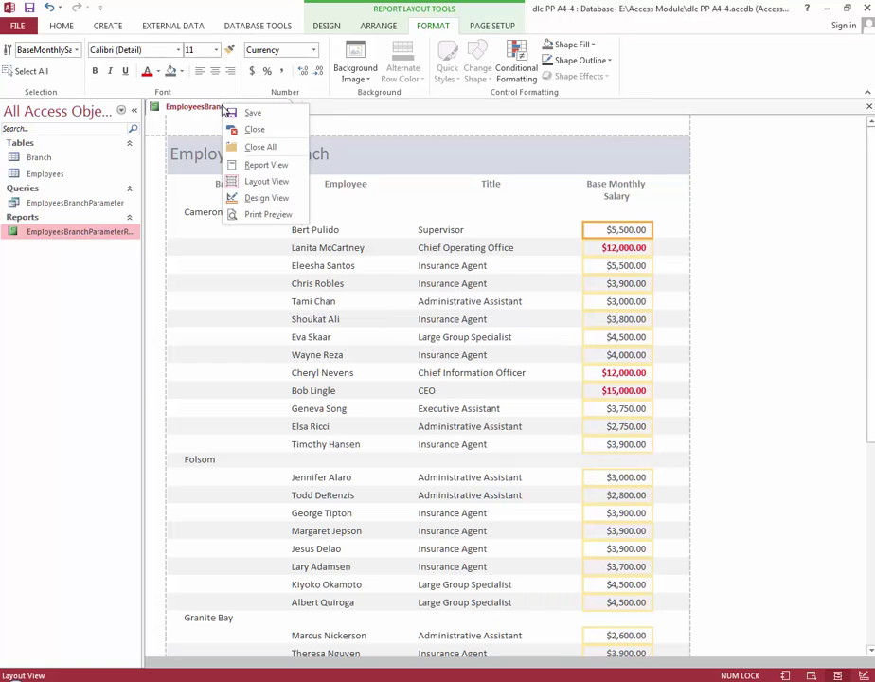
{"action": "left_click", "coordinate": [252, 215]}
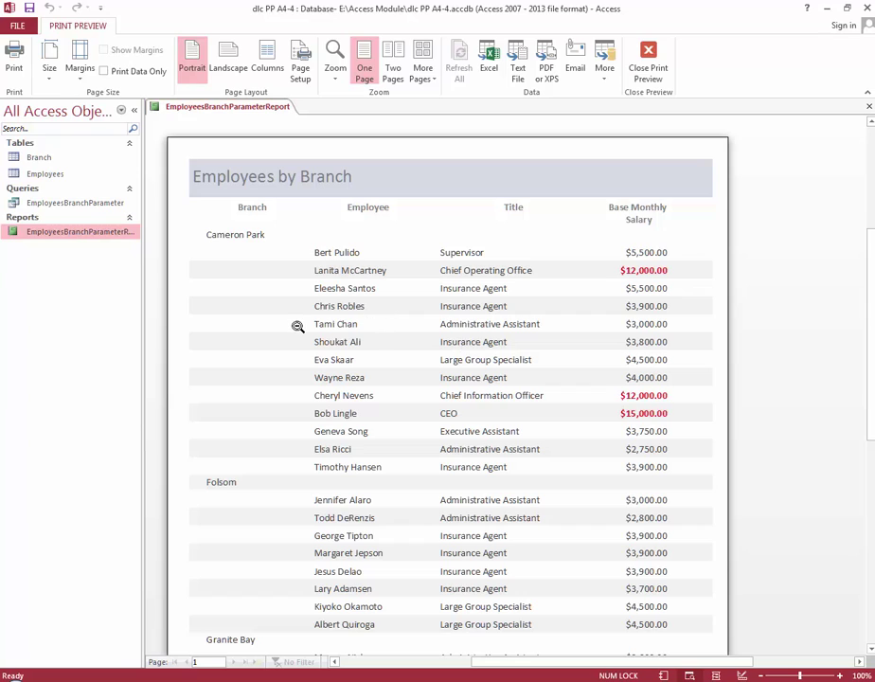
{"action": "left_click", "coordinate": [335, 68]}
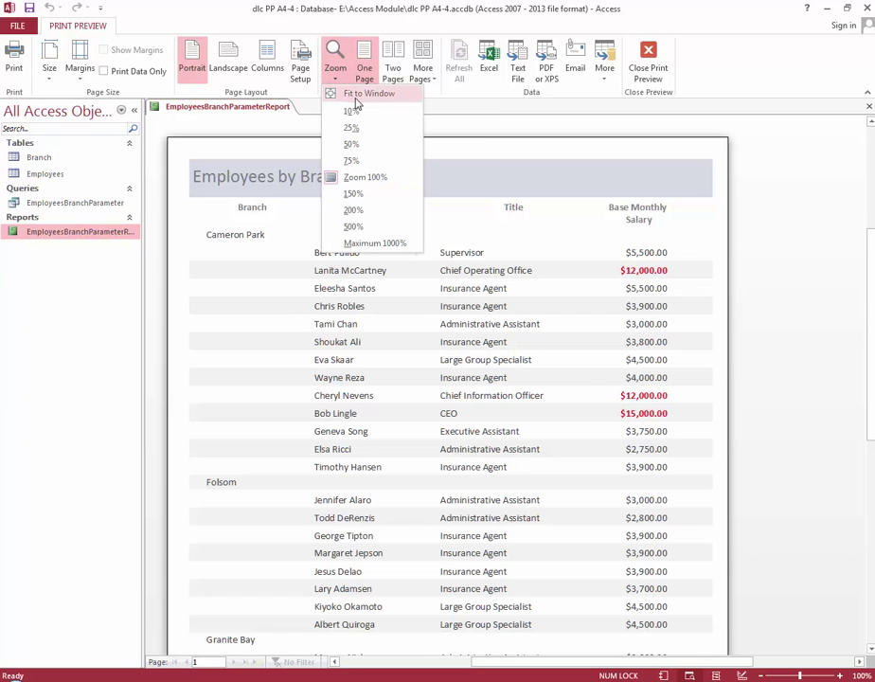
{"action": "left_click", "coordinate": [359, 94]}
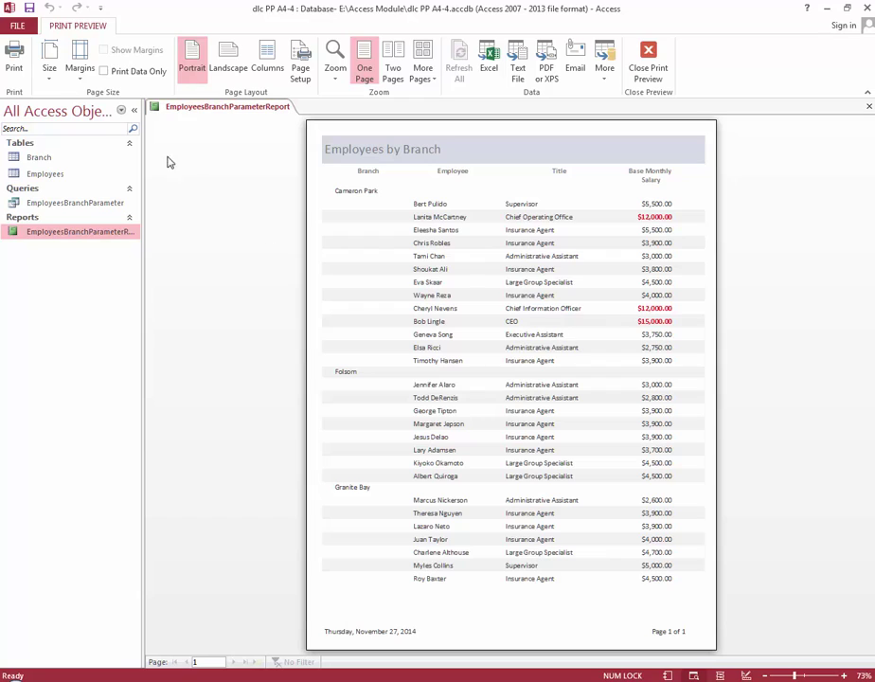
Save and close EmployeesBranchParameterReport, and close the dlc PP A4-4 database.
{"action": "right_click", "coordinate": [196, 107]}
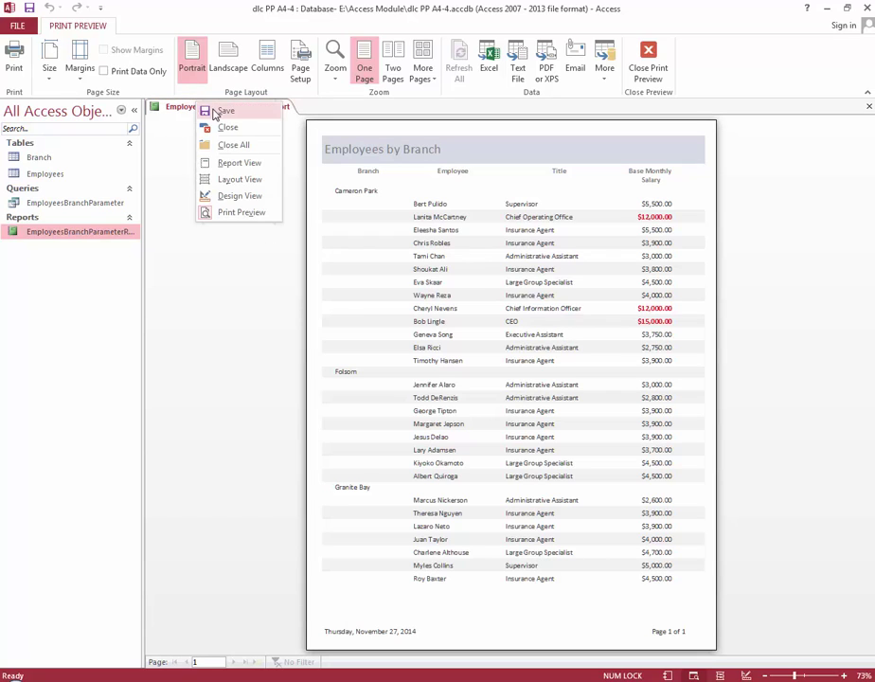
{"action": "left_click", "coordinate": [215, 112]}
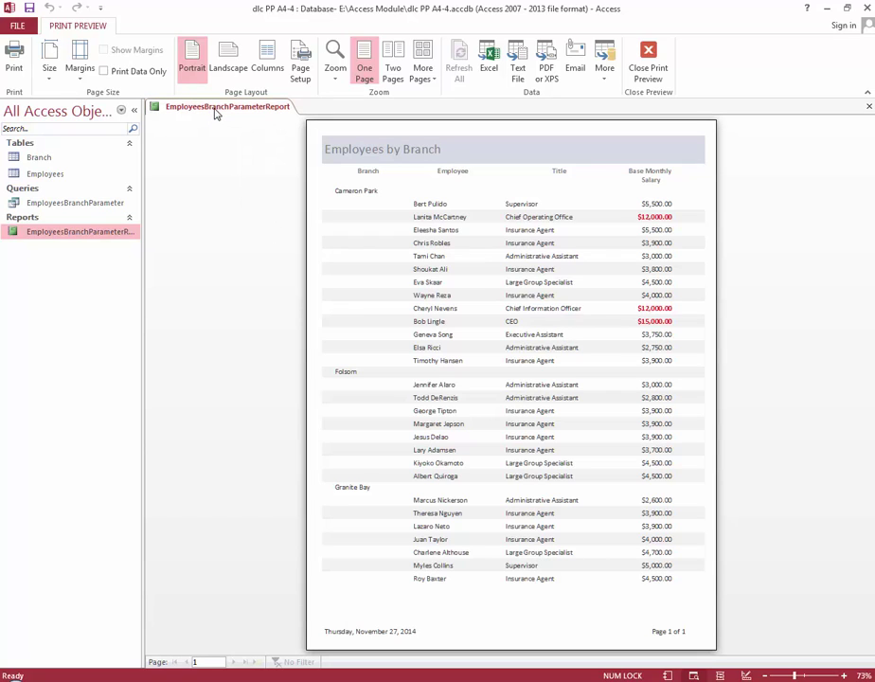
{"action": "right_click", "coordinate": [215, 109]}
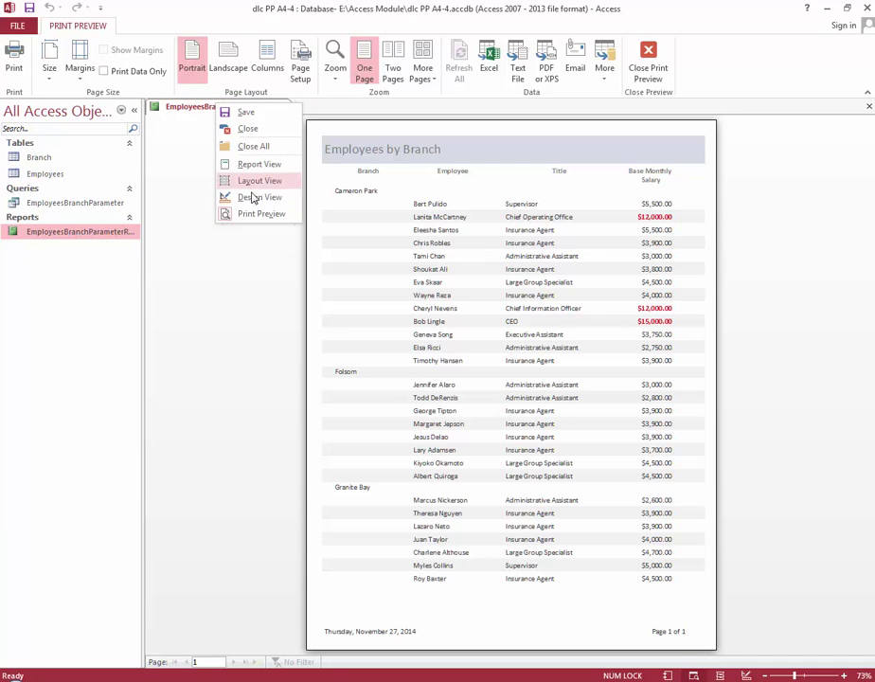
{"action": "left_click", "coordinate": [250, 129]}
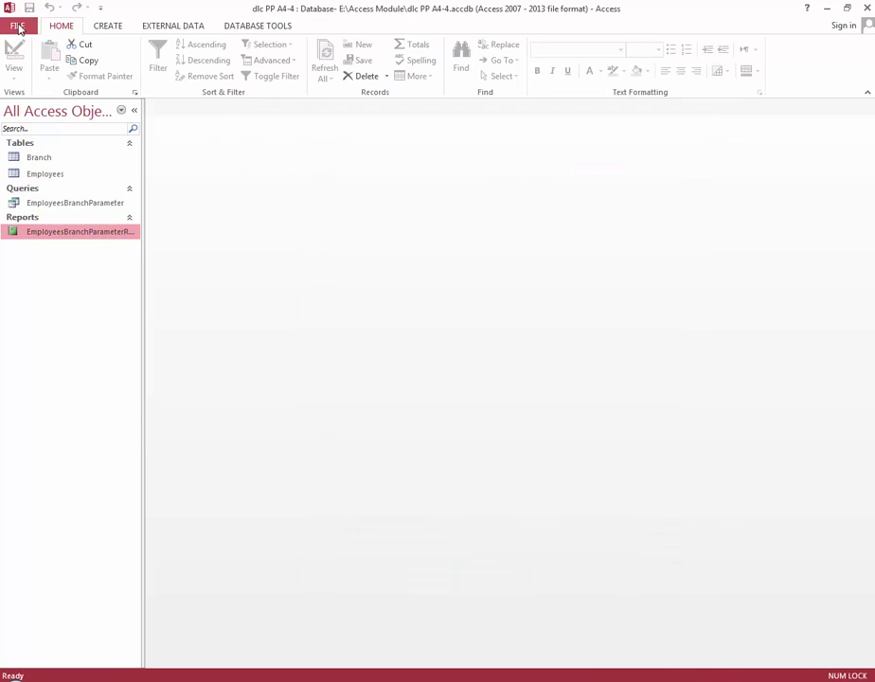
{"action": "left_click", "coordinate": [18, 27]}
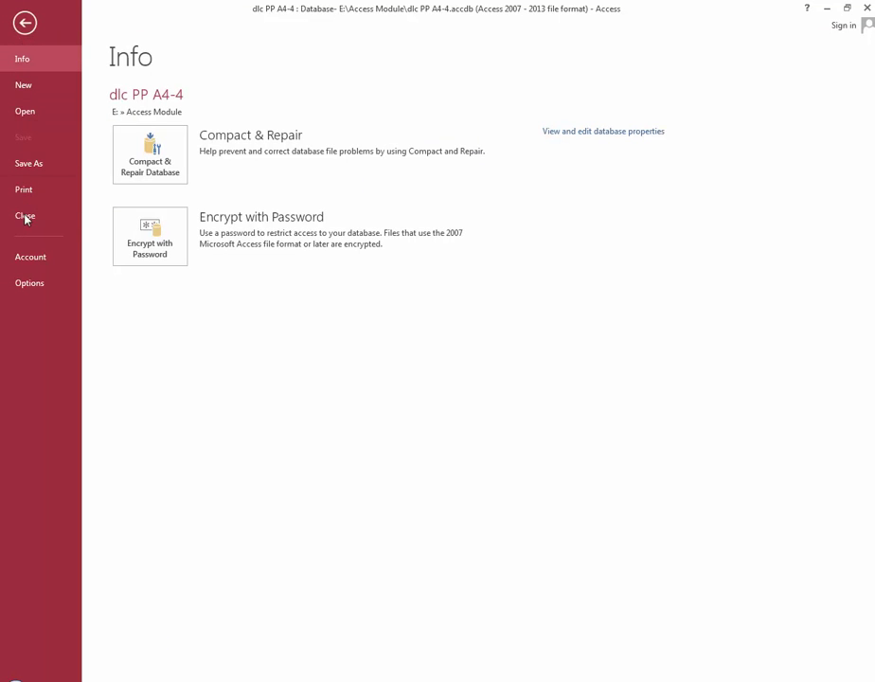
{"action": "left_click", "coordinate": [24, 217]}
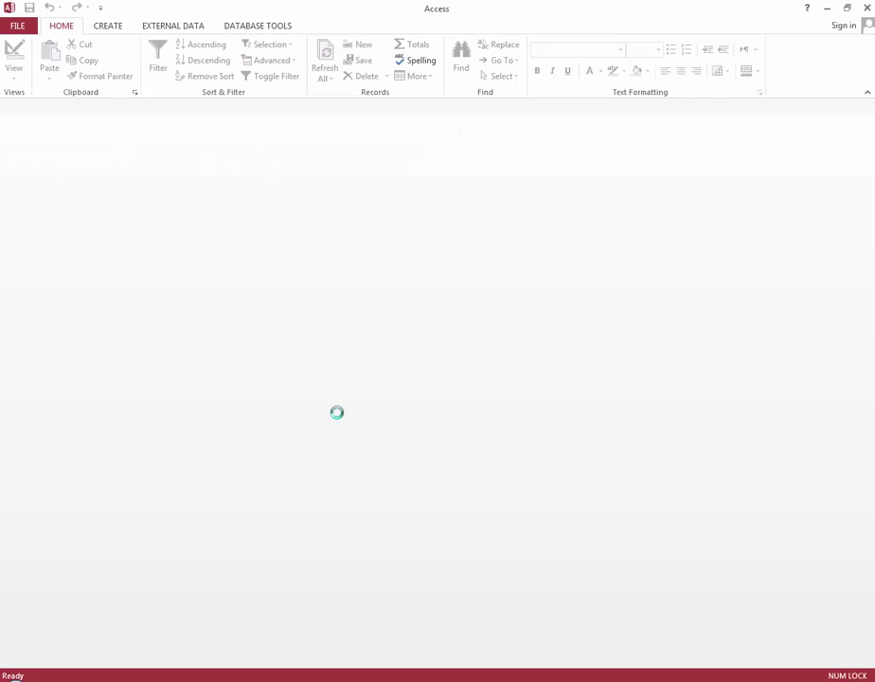